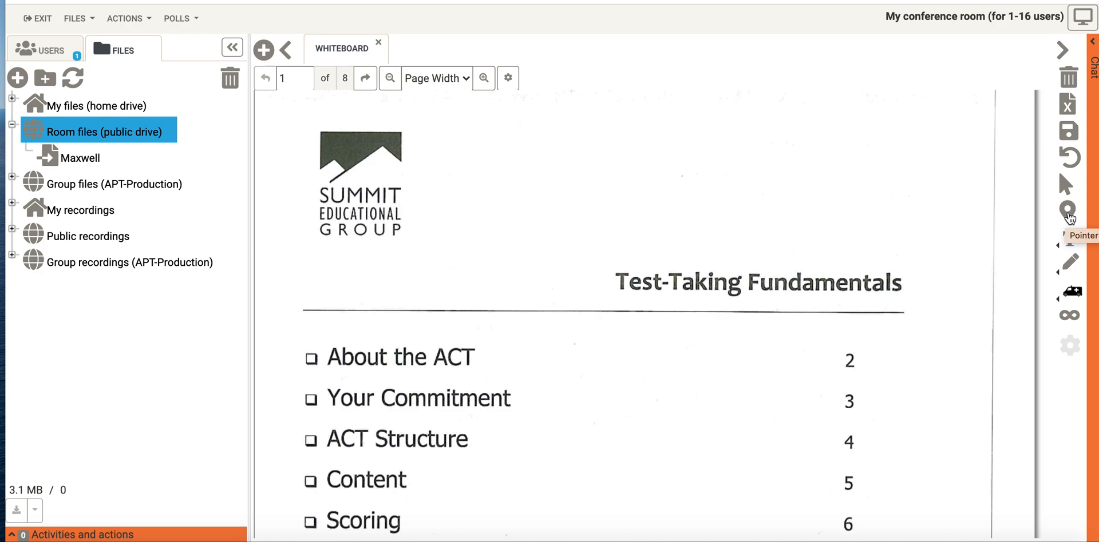
Use the Pointer tool to point out the "About the ACT" line and its page number on the whiteboard page.
click(1067, 213)
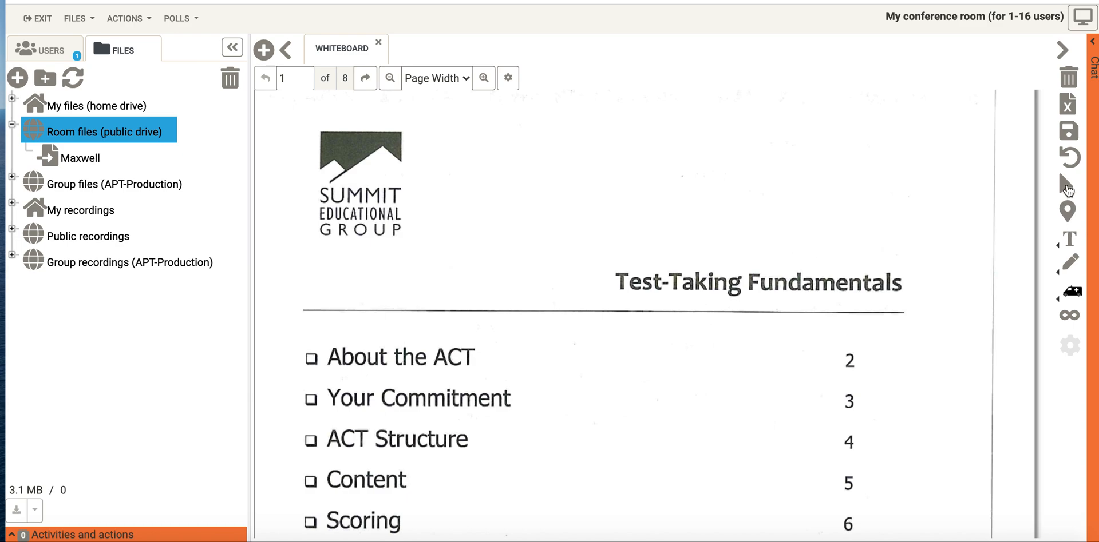
click(1067, 213)
click(485, 359)
click(829, 358)
Add the text "ACT Test Tutoring Session" beside the Summit Educational Group logo on the whiteboard page.
click(1071, 243)
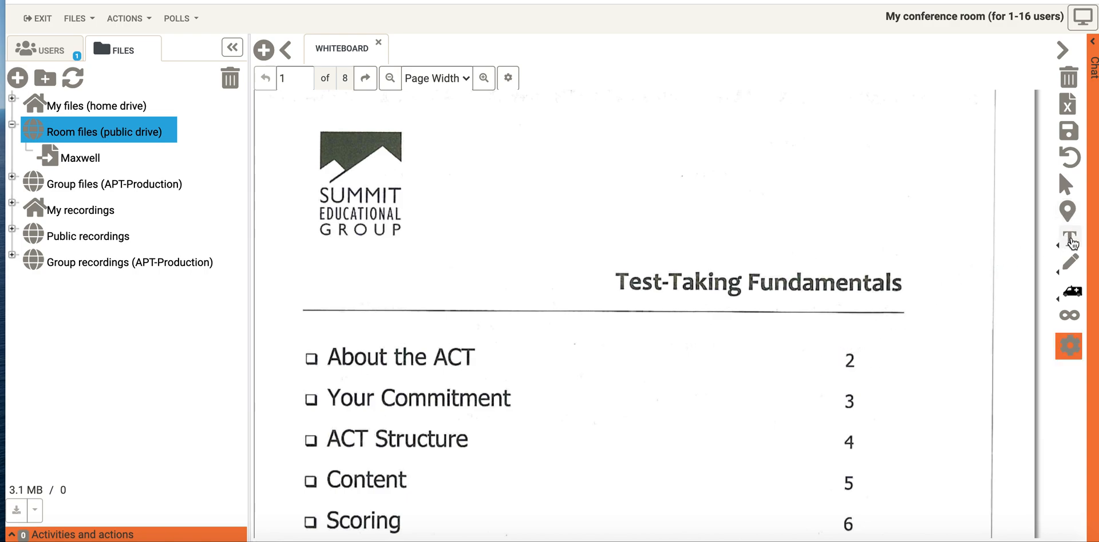
click(493, 196)
text(ACT Test )
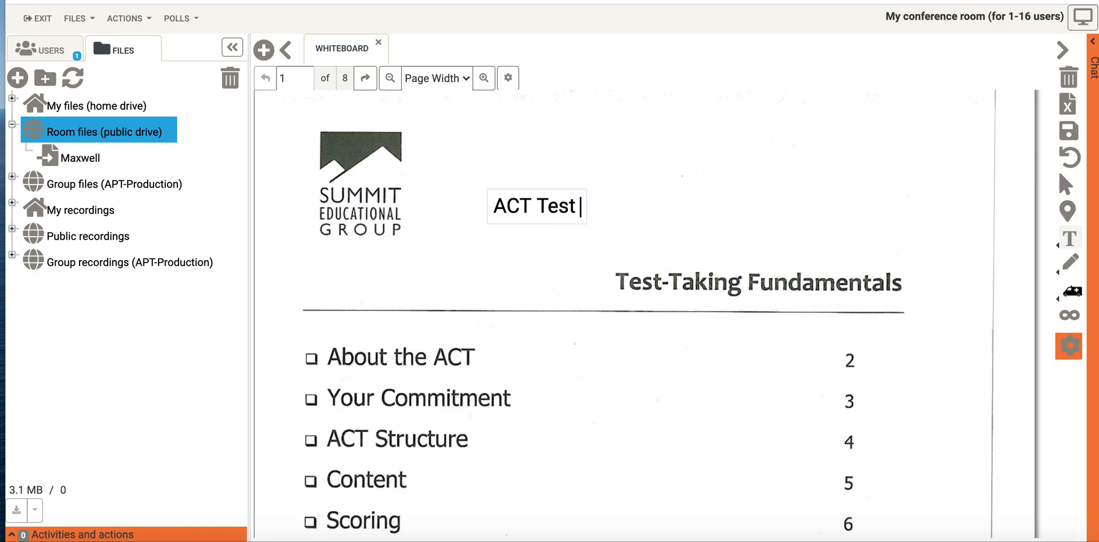
text(Tutoring S)
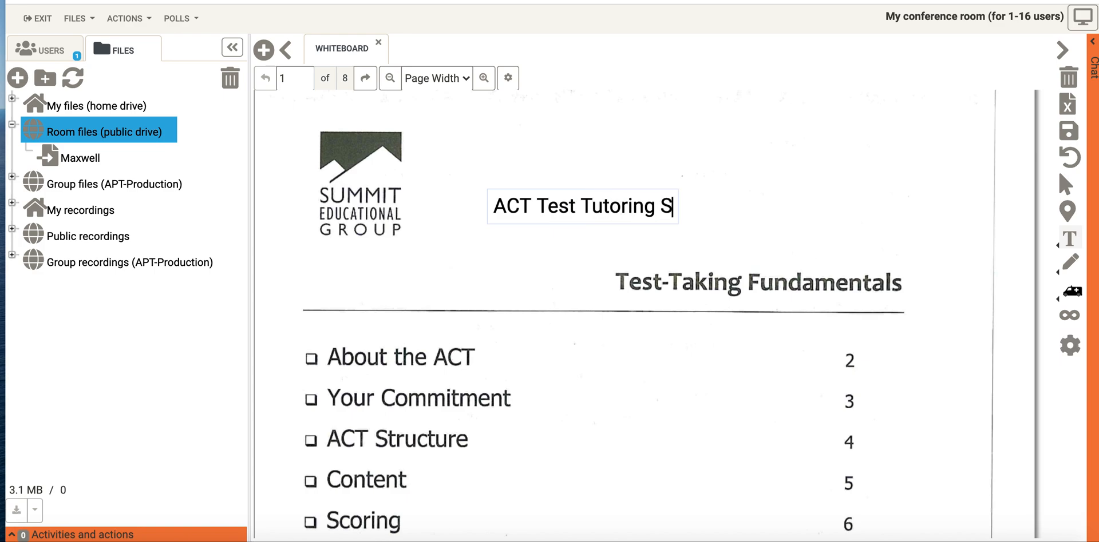
text(ession)
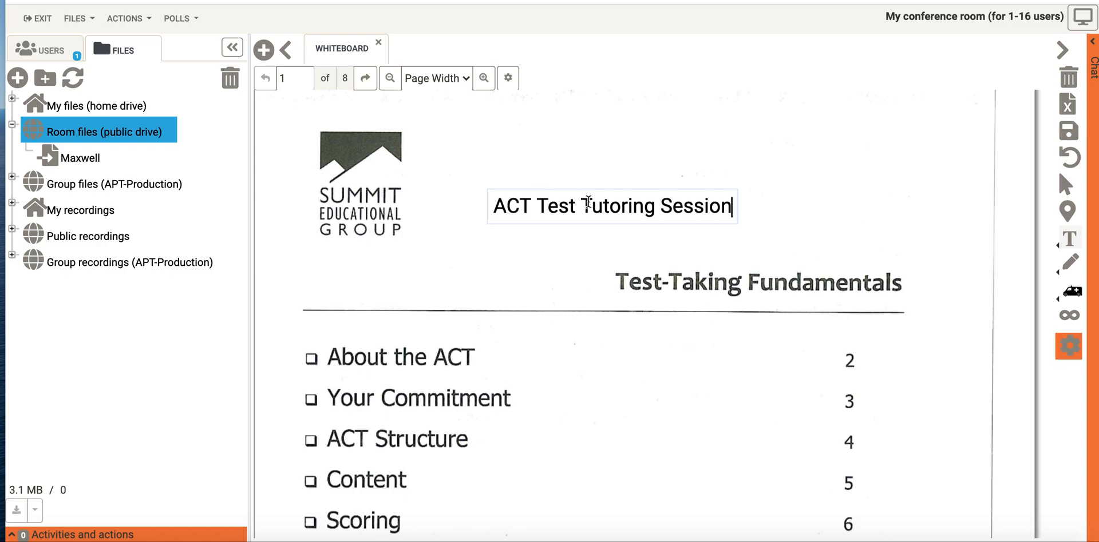
click(803, 207)
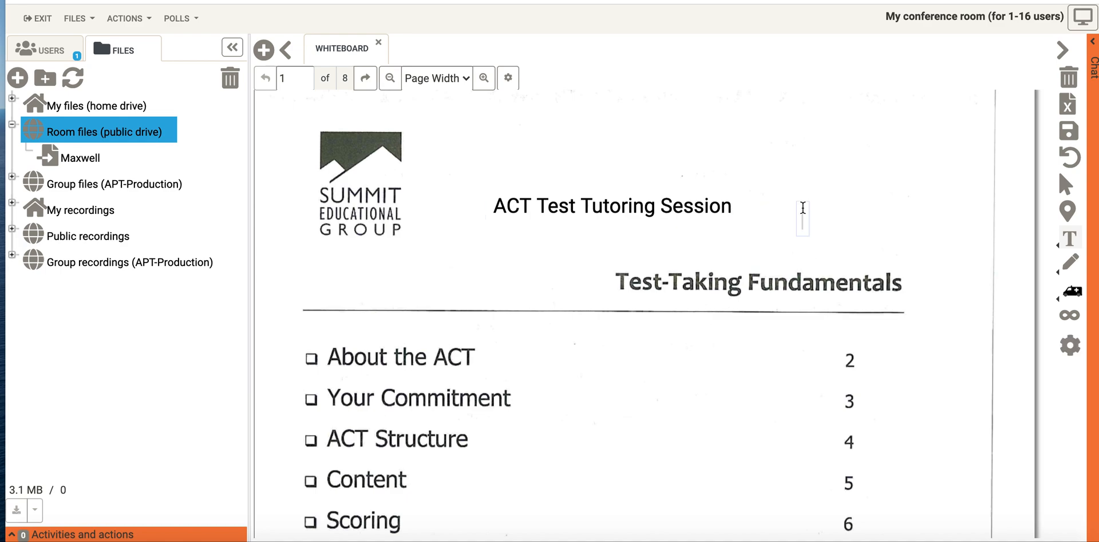
click(719, 208)
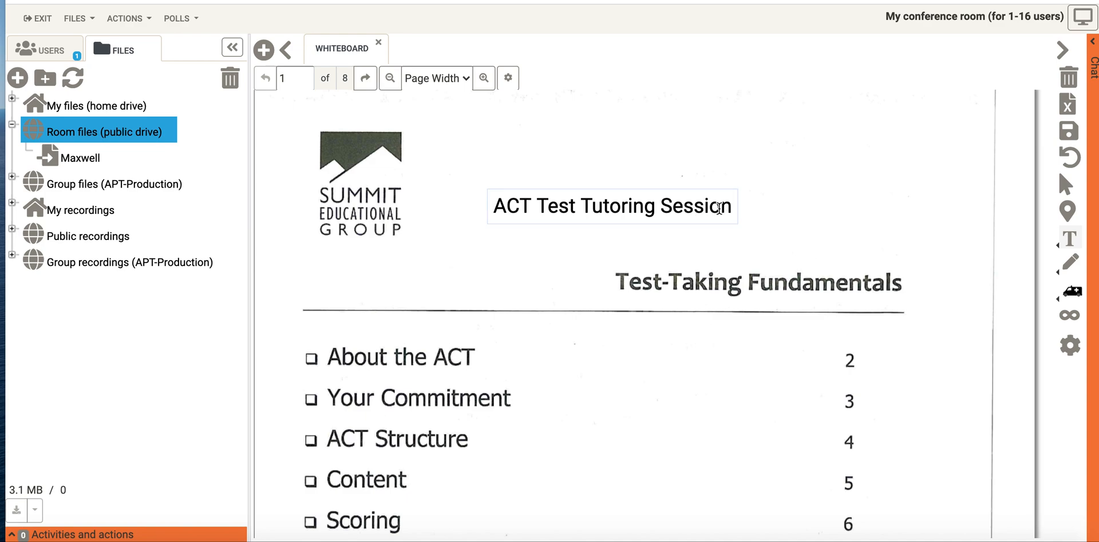
click(782, 229)
click(511, 202)
click(814, 203)
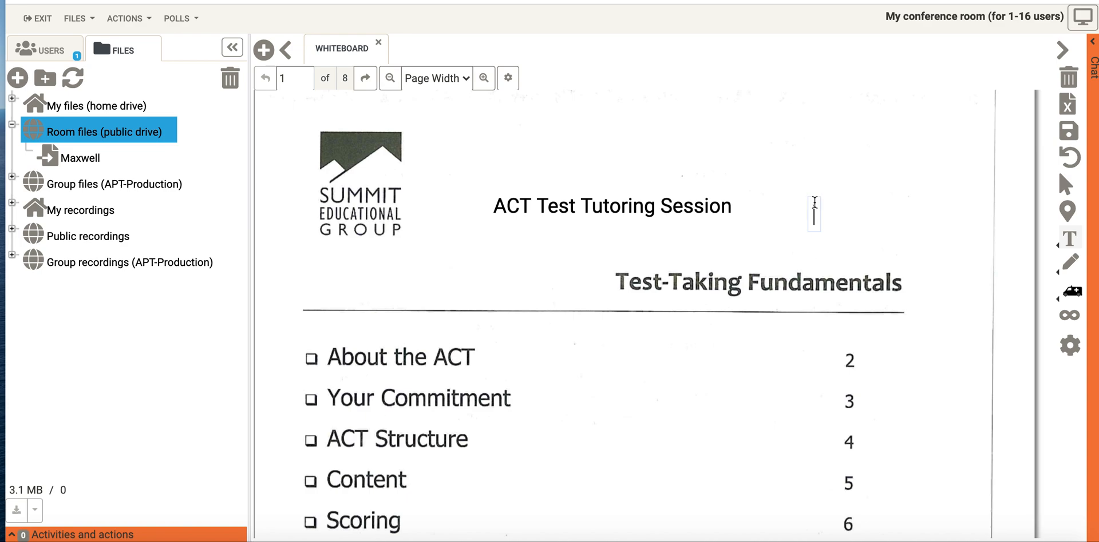
Try to recolour the whole "ACT Test Tutoring Session" text dark red with RGB 80, 37, 37 in the tool properties.
double_click(661, 209)
click(615, 207)
click(1069, 347)
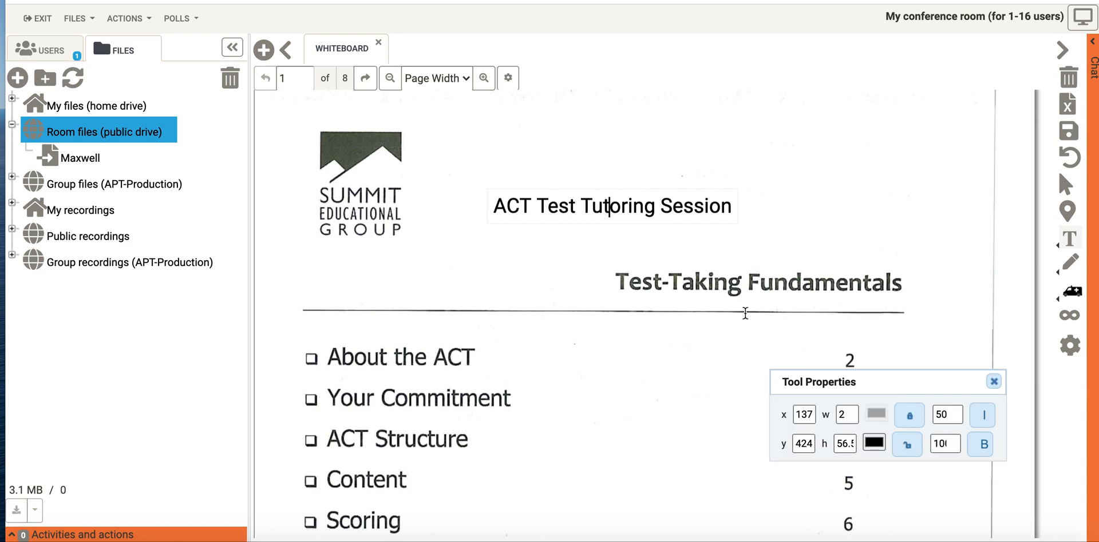
click(653, 209)
triple_click(652, 209)
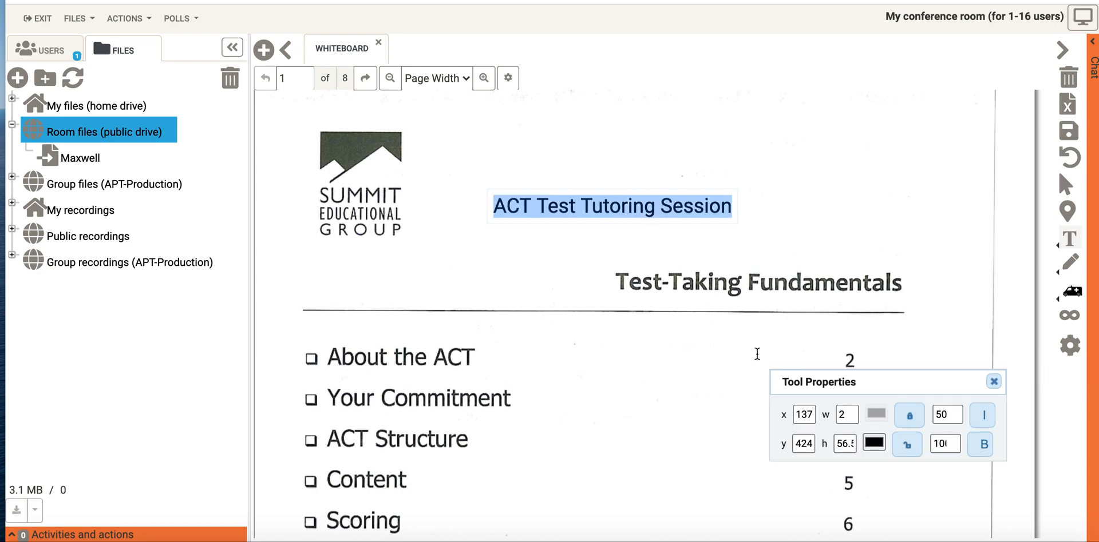
click(874, 442)
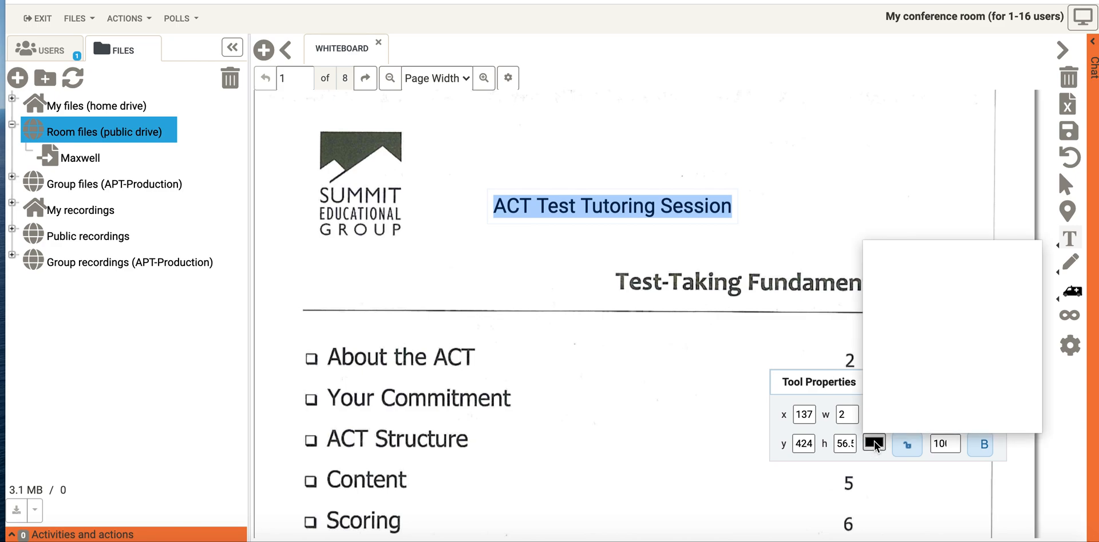
click(955, 279)
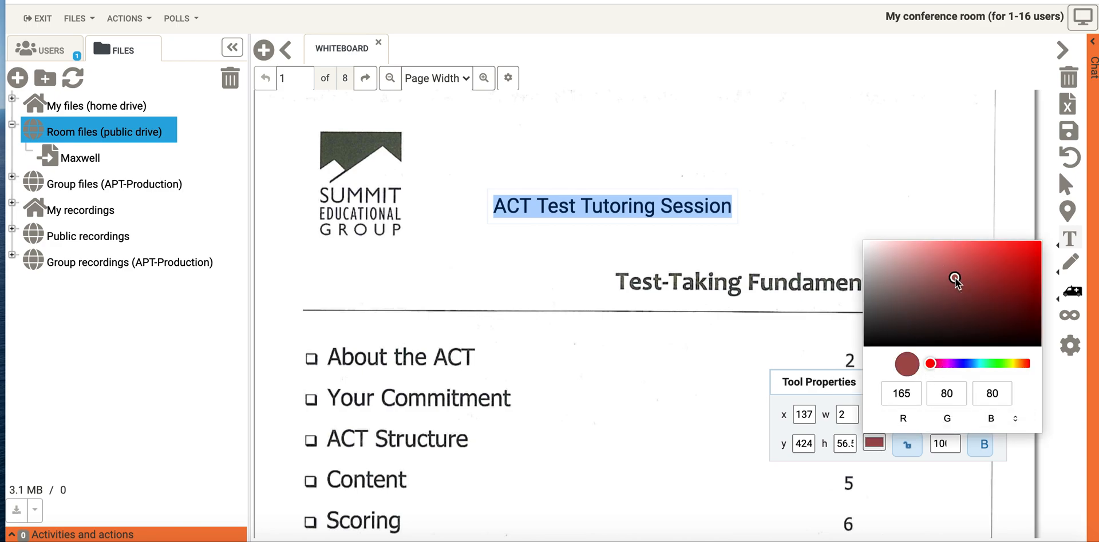
click(1007, 285)
click(961, 314)
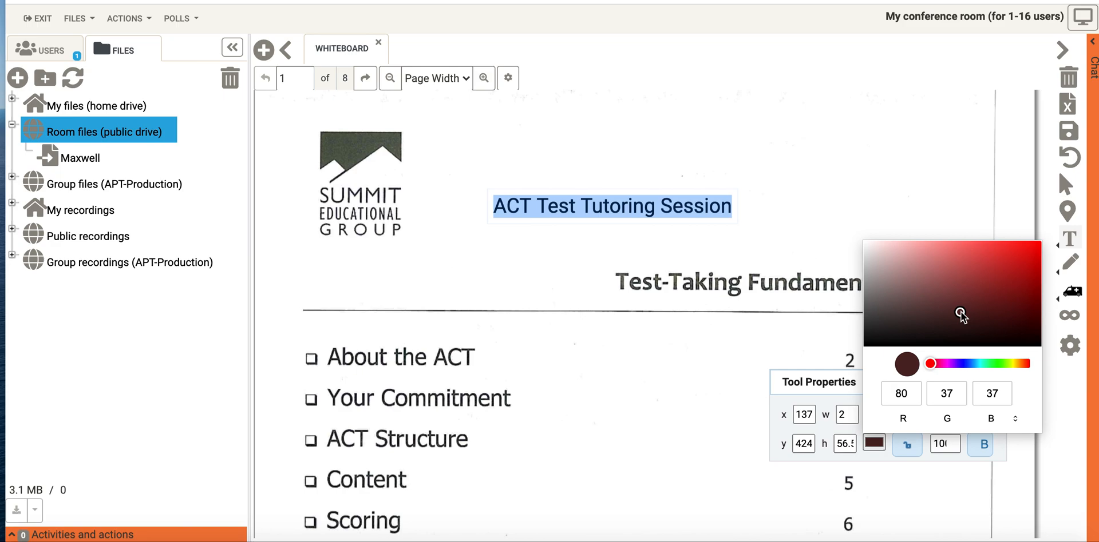
click(936, 362)
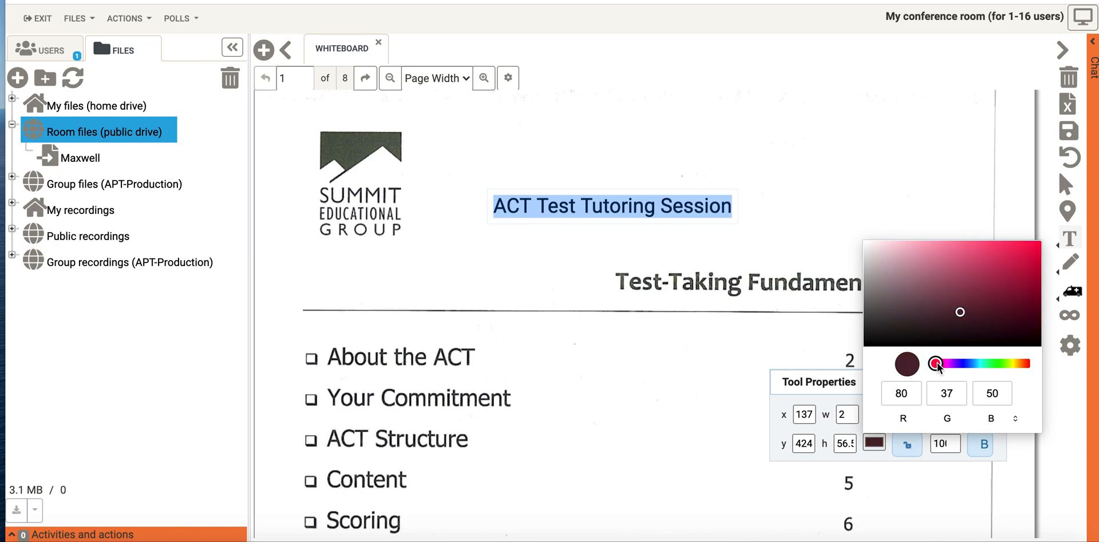
drag(936, 363, 931, 363)
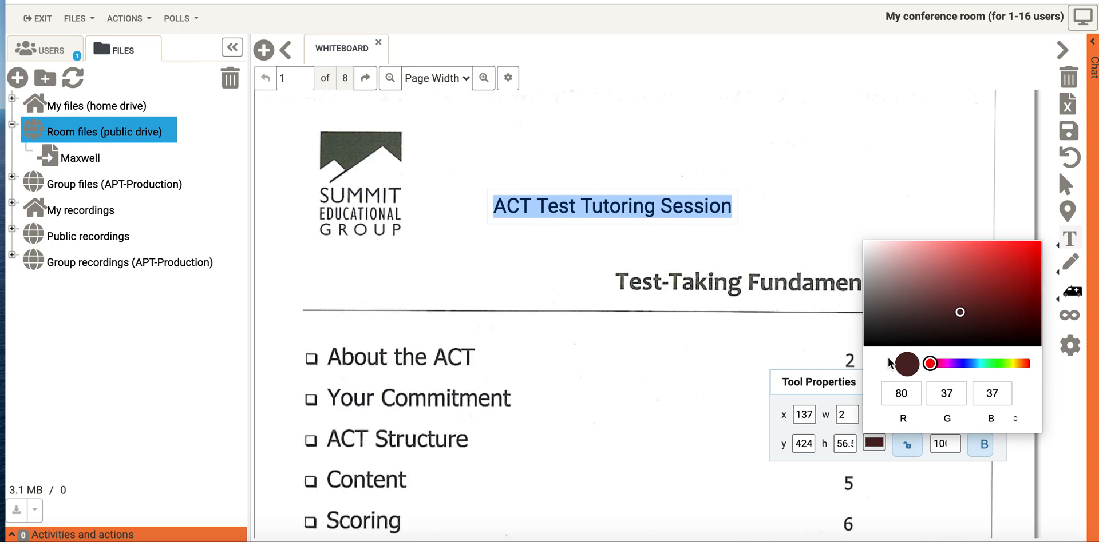
click(816, 267)
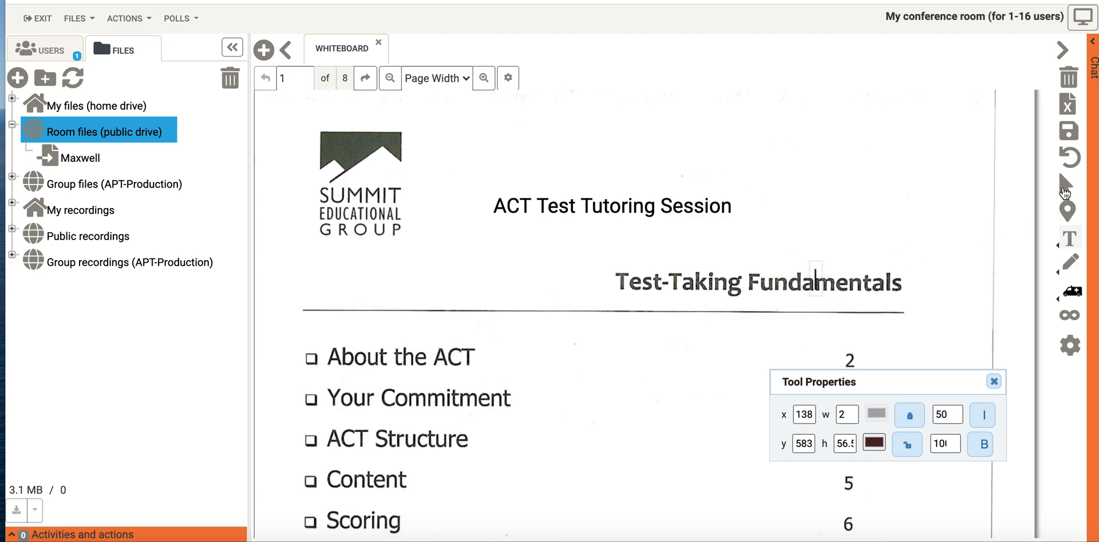
Move the "ACT Test Tutoring Session" text box slightly up and away from the logo, and rotate it very slightly counterclockwise.
click(1064, 189)
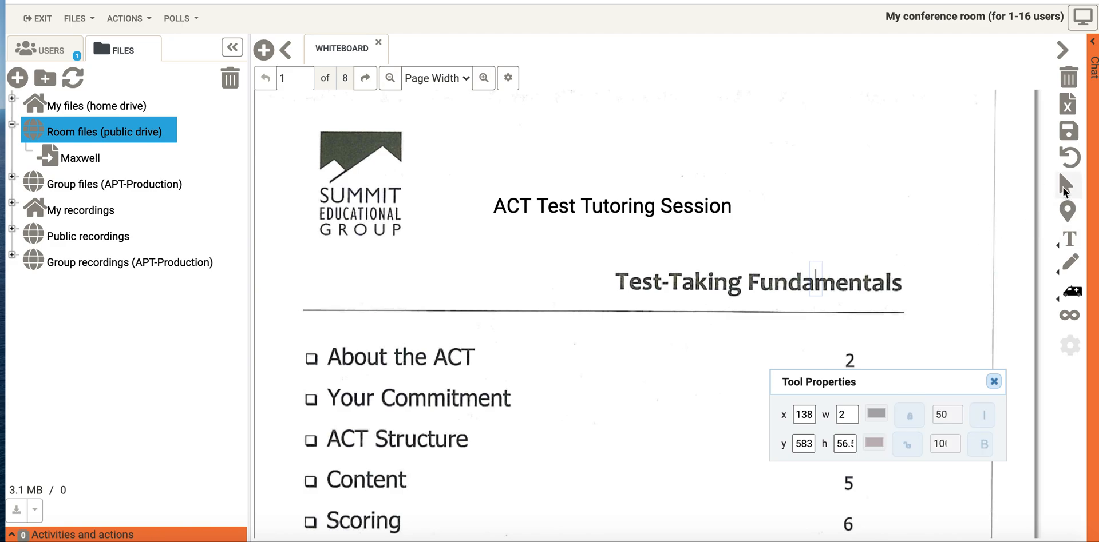
click(652, 208)
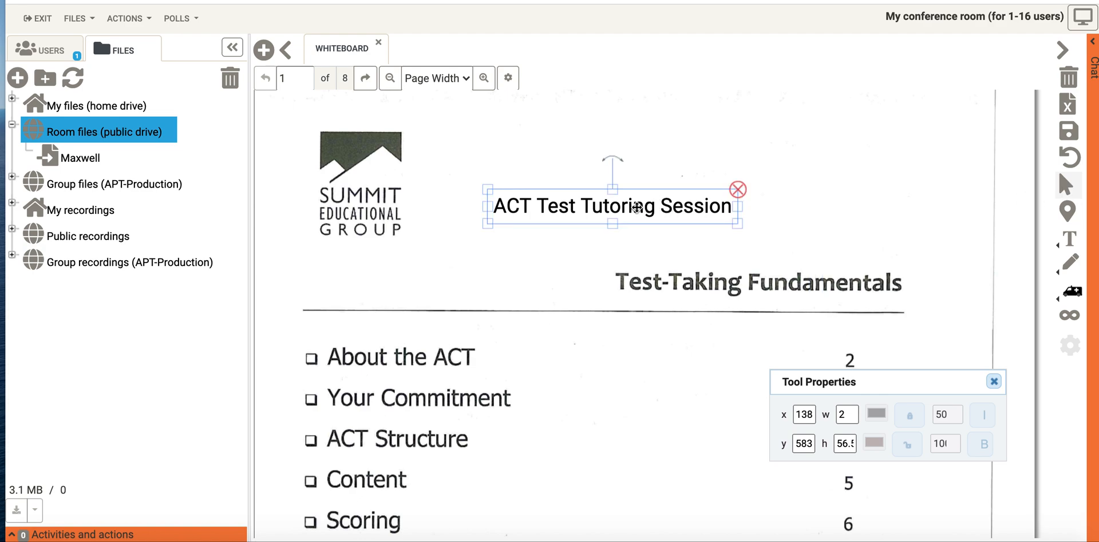
click(620, 162)
click(622, 205)
drag(731, 210, 781, 189)
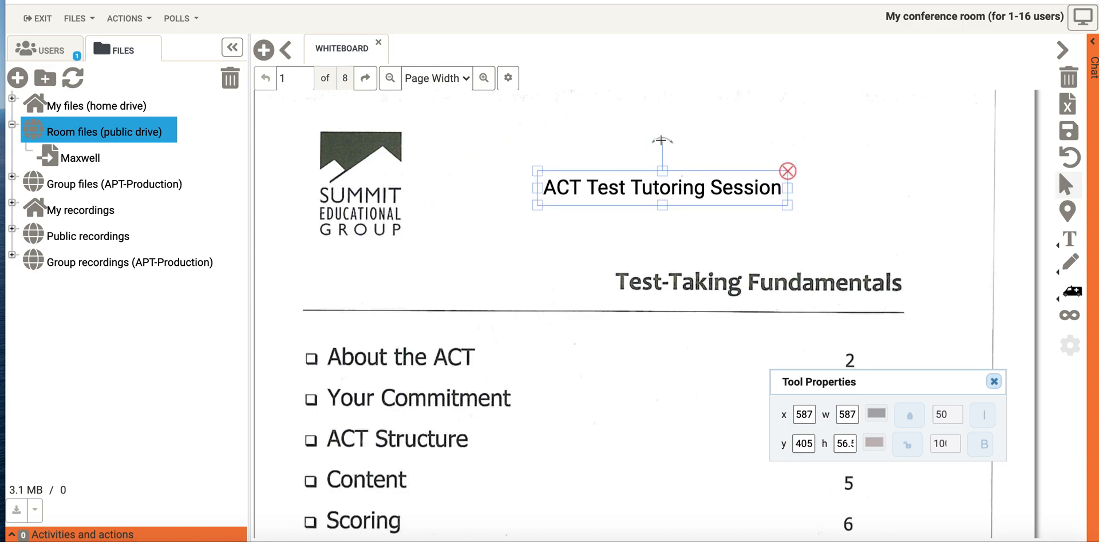
mouse_move(662, 153)
mouse_down()
mouse_move(689, 150)
mouse_move(690, 195)
mouse_move(681, 153)
mouse_move(662, 149)
mouse_up()
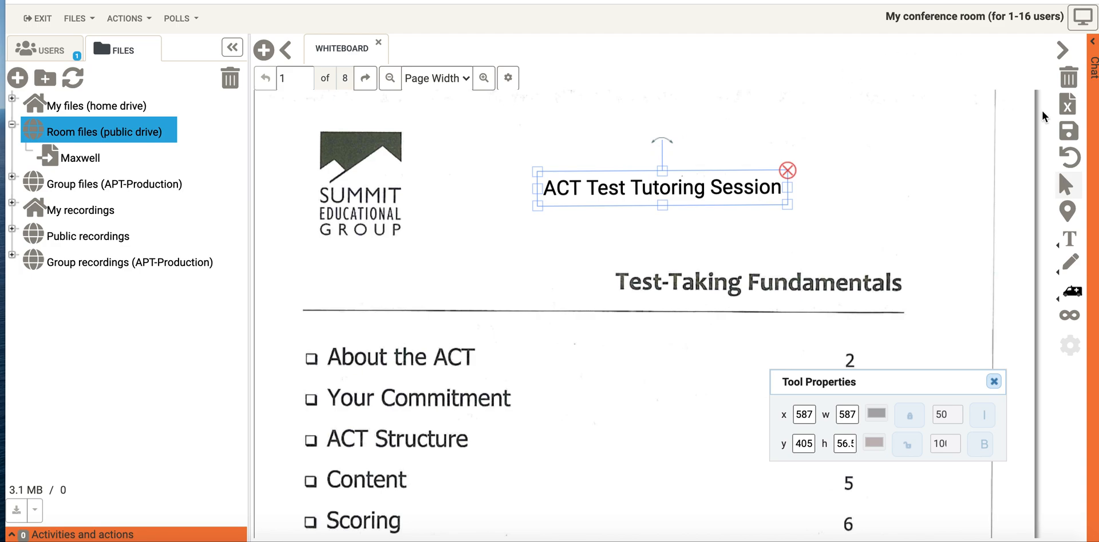
Draw with the orange pencil a large freehand loop above "About the ACT" and the numbers 1 and 2 below the heading.
click(1069, 263)
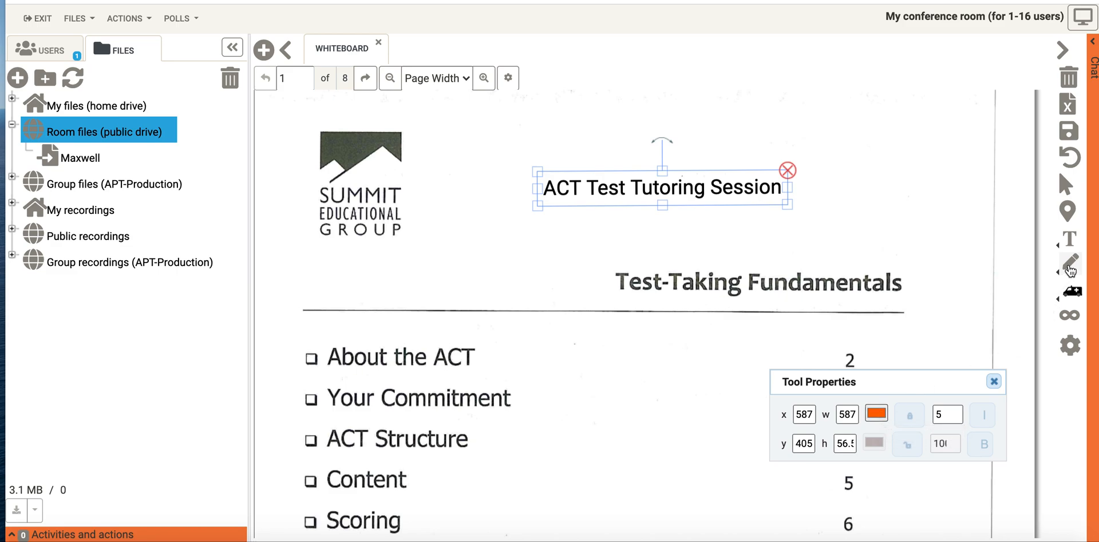
mouse_move(445, 273)
mouse_down()
mouse_move(535, 266)
mouse_move(584, 293)
mouse_move(583, 340)
mouse_move(415, 360)
mouse_move(359, 286)
mouse_move(444, 234)
mouse_move(505, 287)
mouse_move(485, 296)
mouse_up()
mouse_move(611, 369)
mouse_down()
mouse_move(623, 362)
mouse_move(625, 389)
mouse_move(614, 388)
mouse_move(675, 369)
mouse_move(668, 393)
mouse_move(662, 380)
mouse_move(687, 388)
mouse_up()
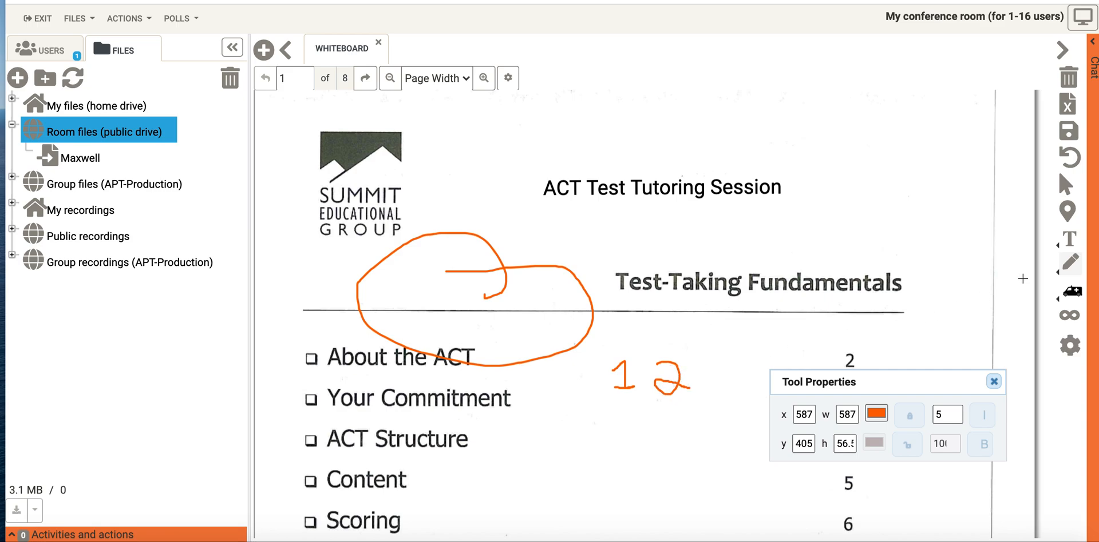
Close the tool properties and undo the last pencil stroke, the handwritten 2.
mouse_move(1060, 277)
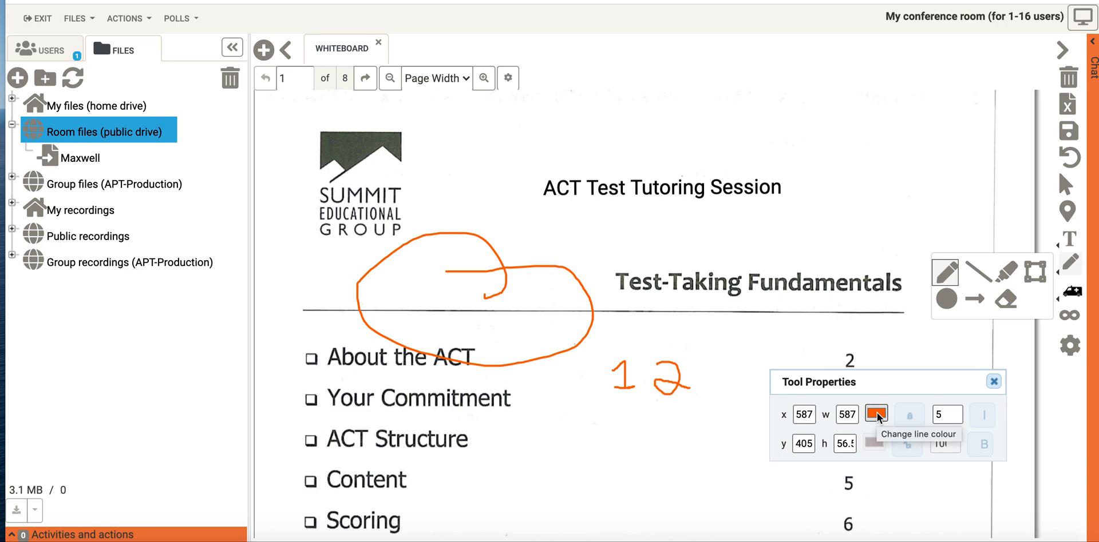
click(994, 387)
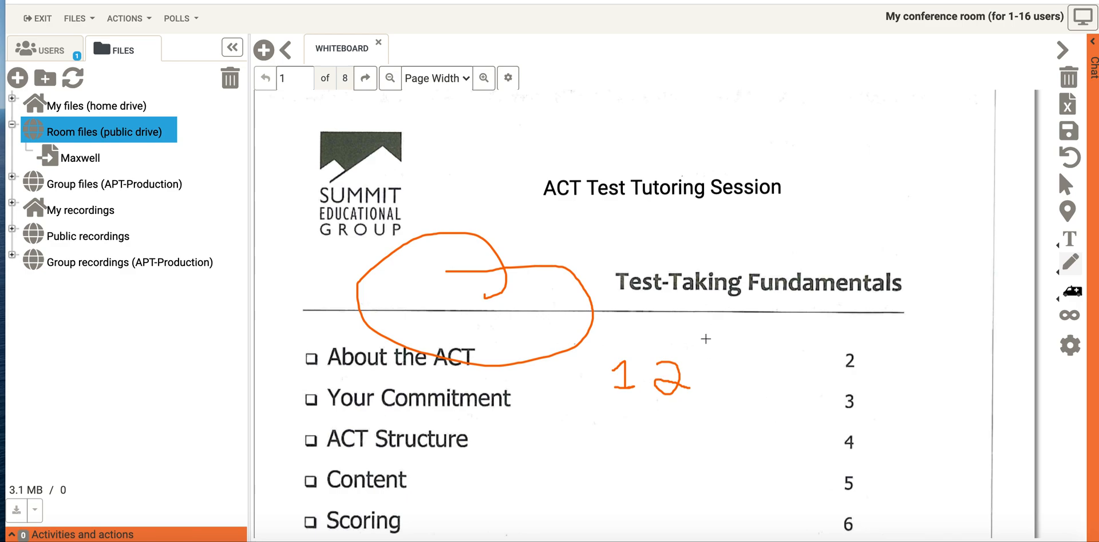
click(1070, 163)
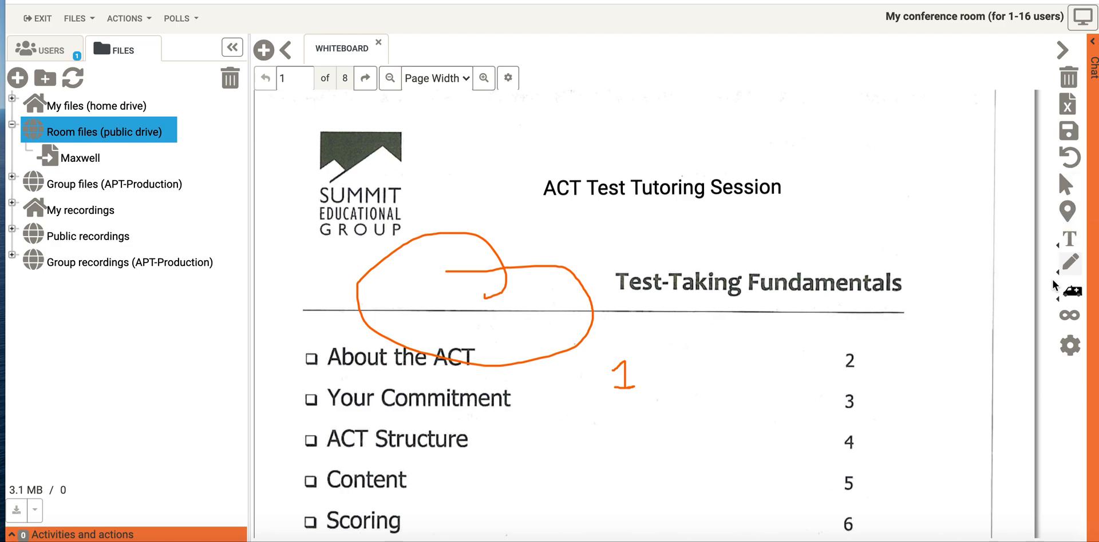
Set the pencil's line colour to teal, RGB 43, 166, 182, and draw a freehand spiral just past the "ACT Test Tutoring Session" text.
click(1070, 348)
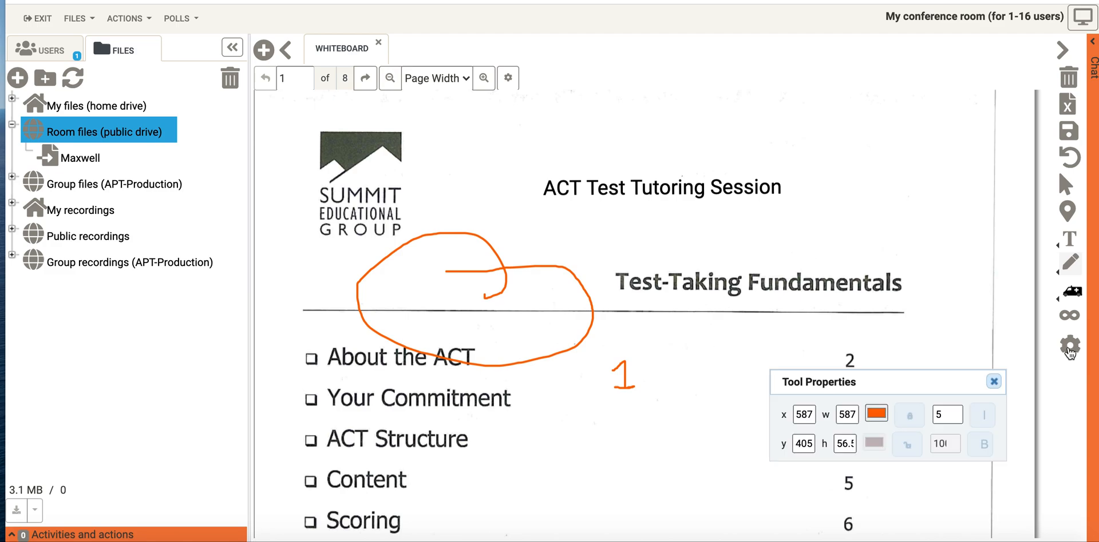
click(874, 412)
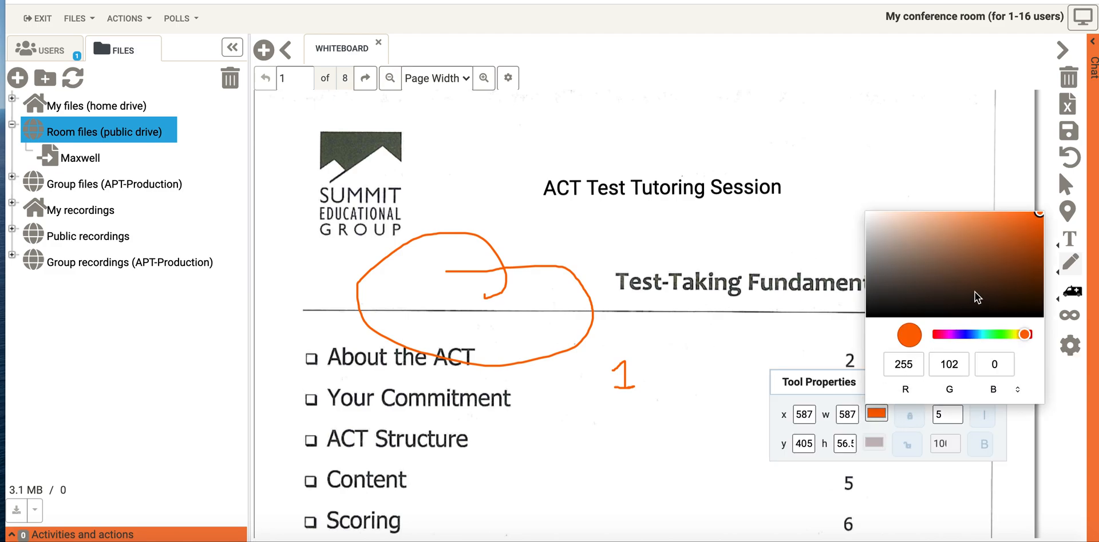
click(1000, 242)
click(979, 335)
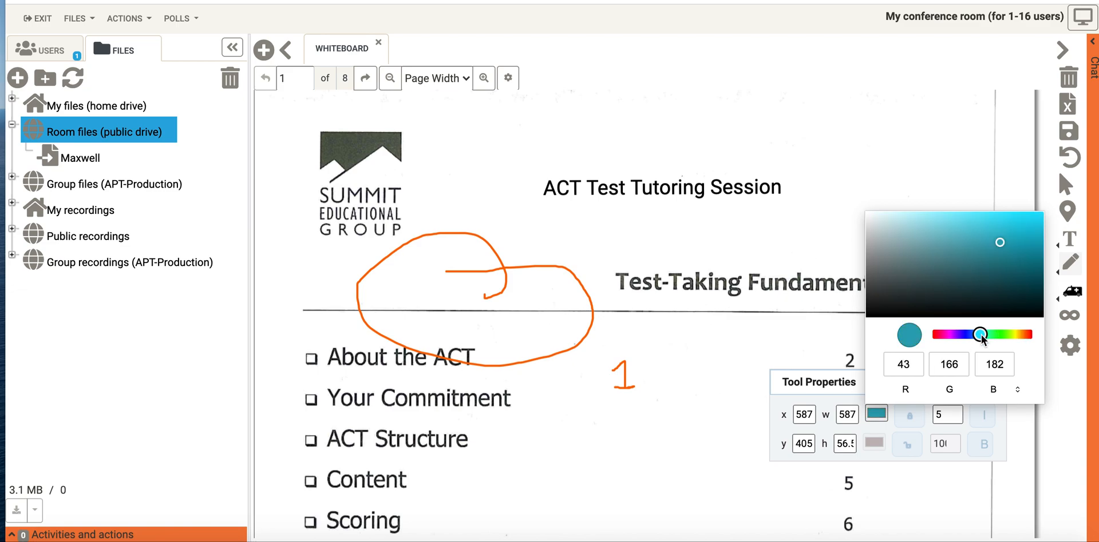
click(910, 190)
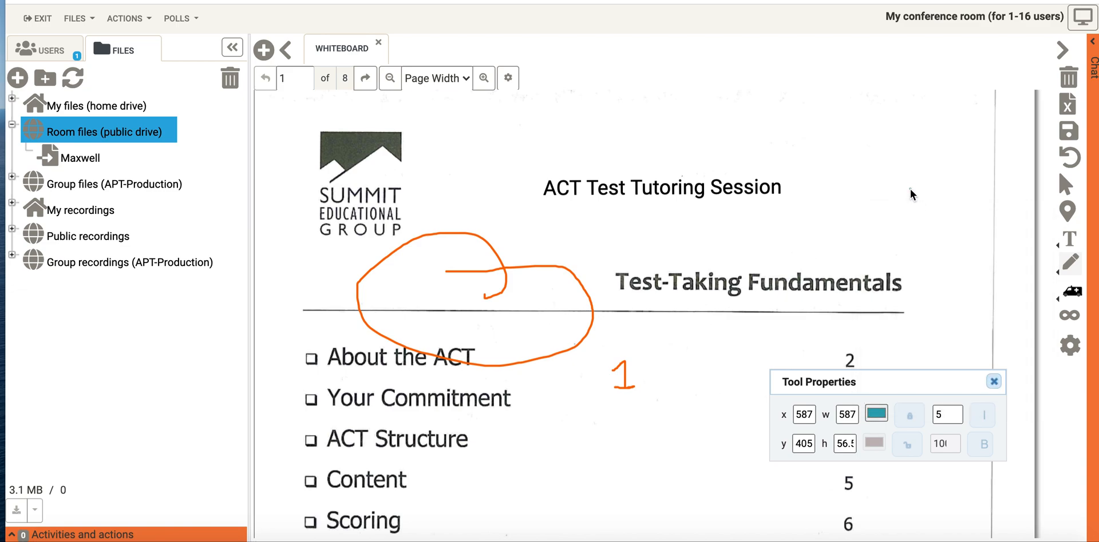
mouse_move(847, 183)
mouse_down()
mouse_move(915, 197)
mouse_move(840, 234)
mouse_move(825, 166)
mouse_move(900, 136)
mouse_move(940, 197)
mouse_move(941, 224)
mouse_up()
click(994, 382)
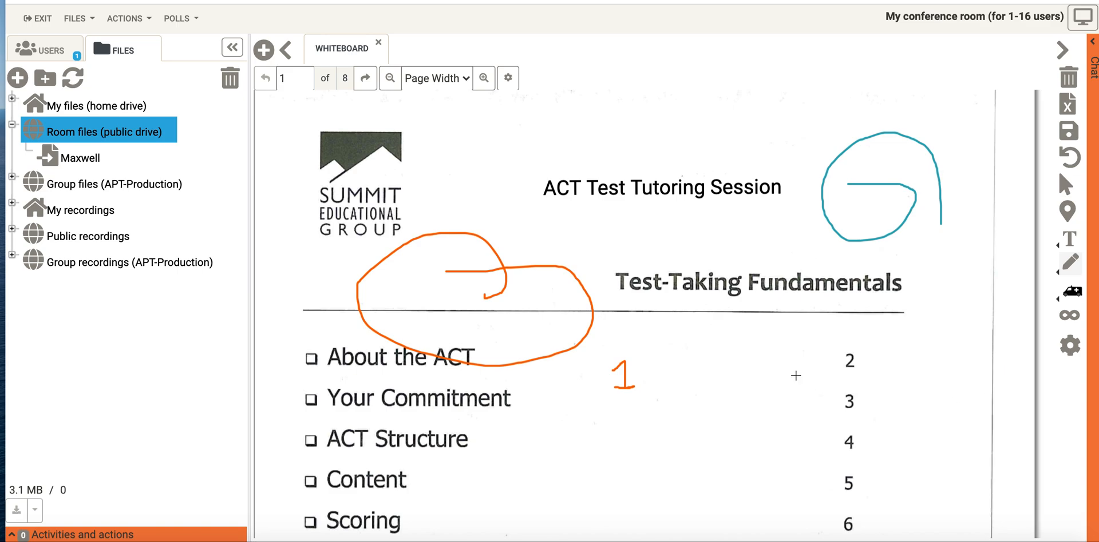